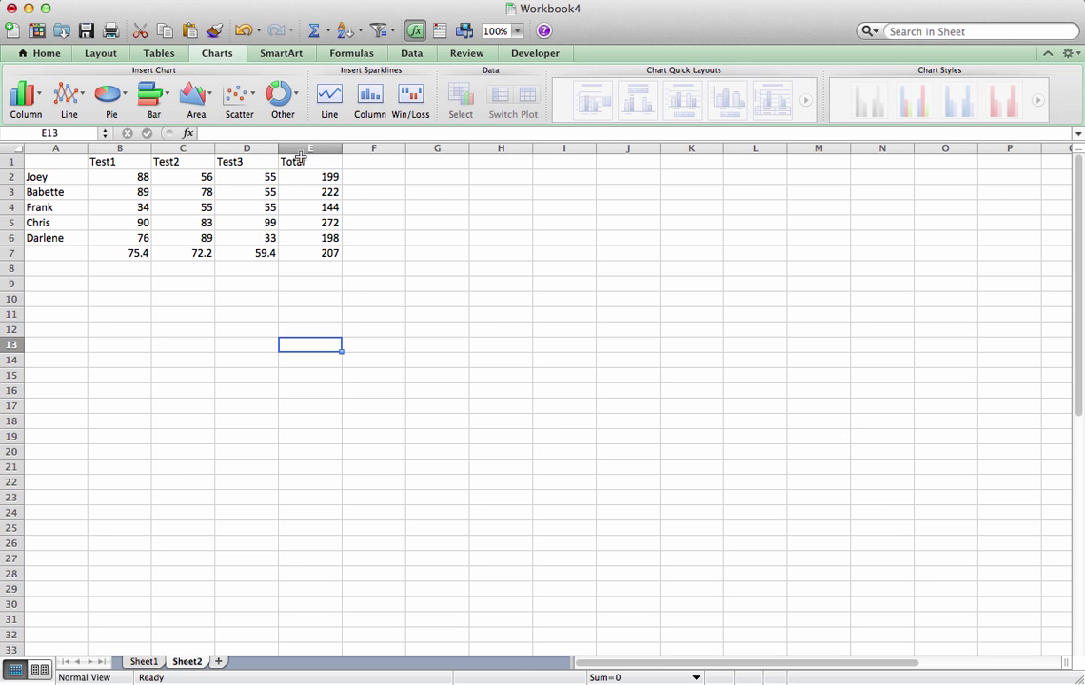
# Format the header cells B1:E1 in Arial, bold, size 16
pyautogui.moveTo(101, 160); pyautogui.dragTo(307, 160)
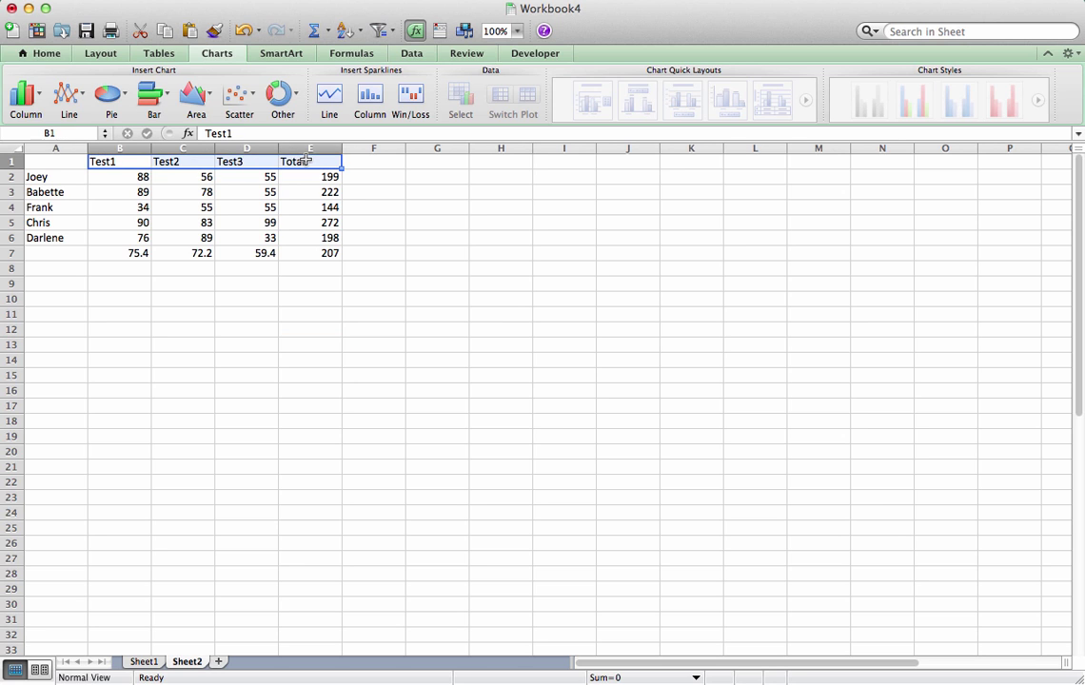
pyautogui.click(179, 329)
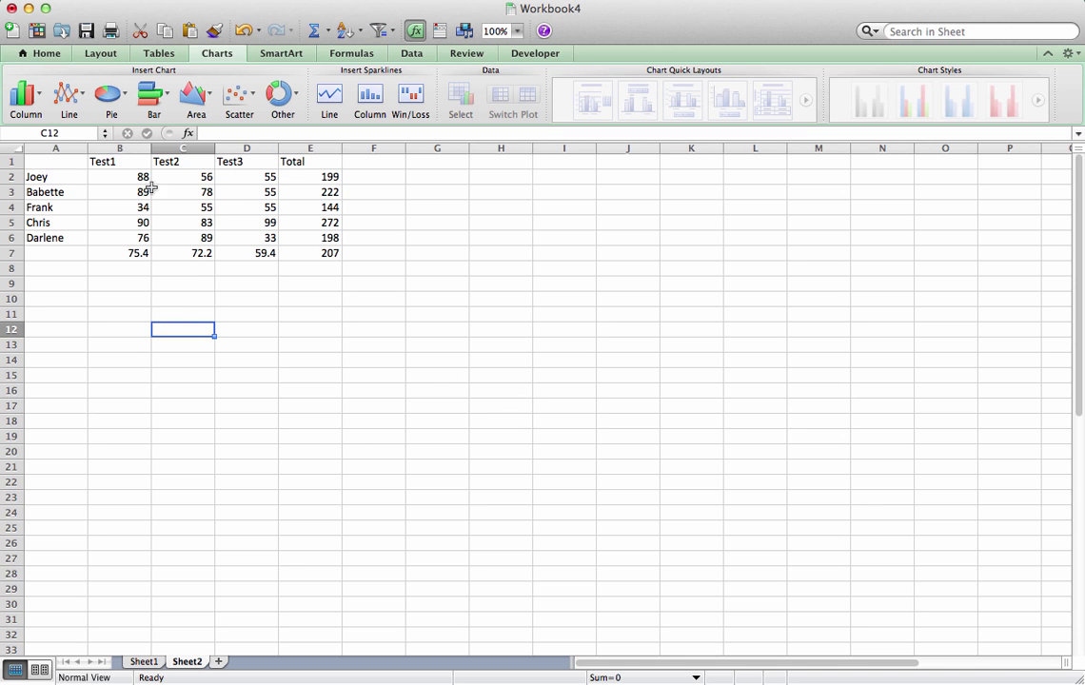
pyautogui.moveTo(114, 163); pyautogui.dragTo(286, 161)
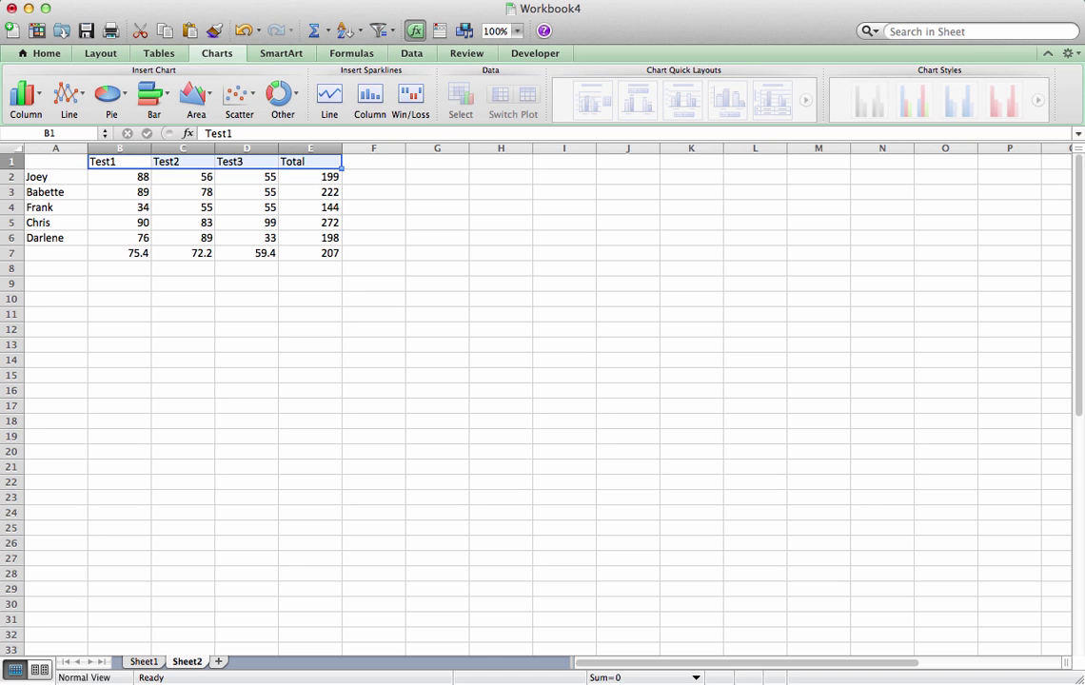
pyautogui.click(257, 0)
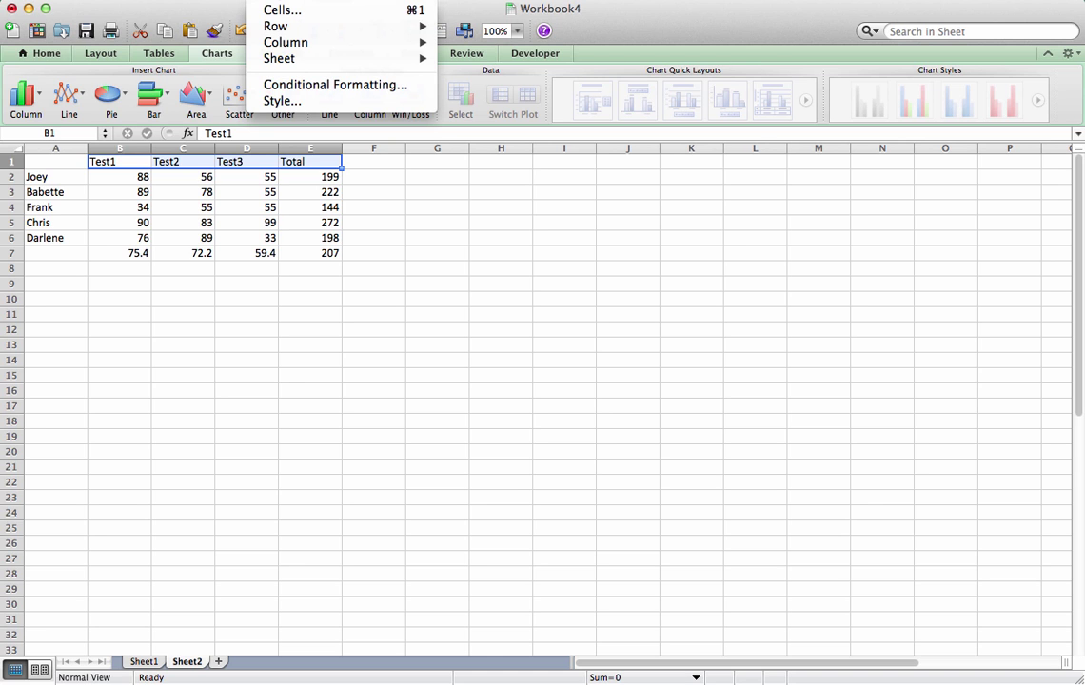
pyautogui.click(279, 11)
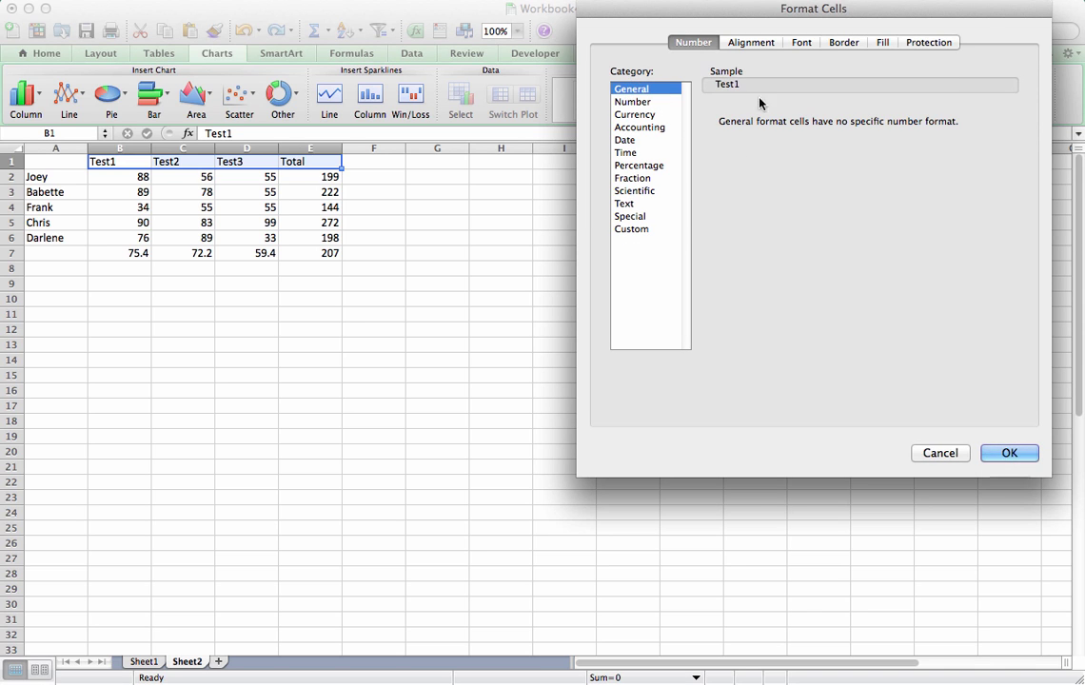
pyautogui.click(803, 43)
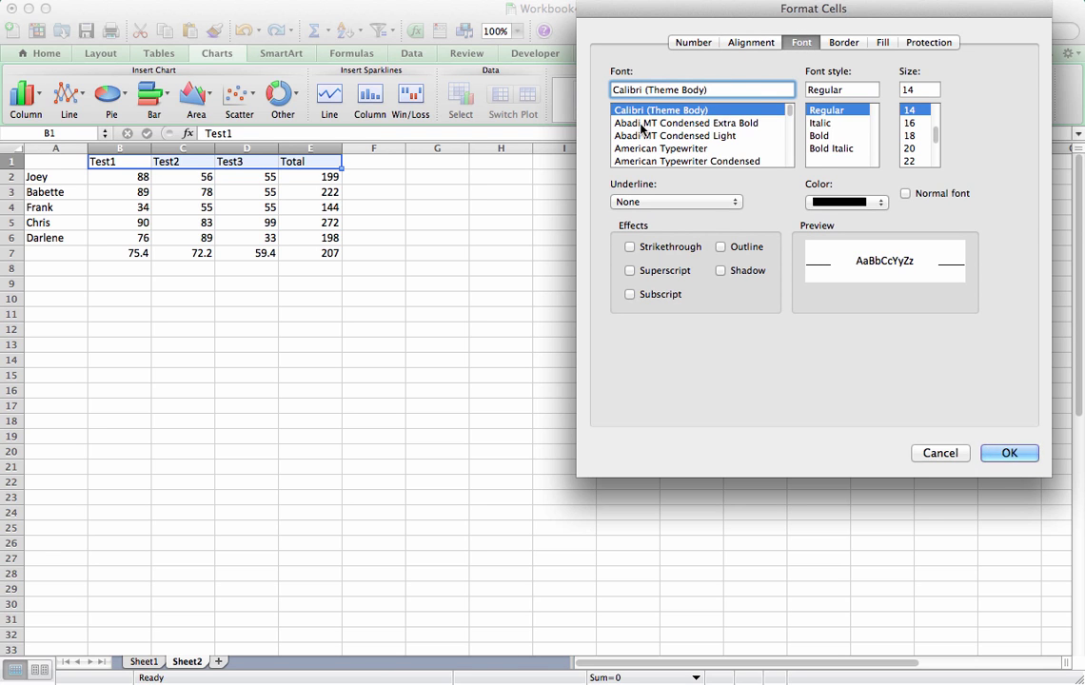
pyautogui.scroll(-1, 661, 155)
pyautogui.scroll(-5, 662, 154)
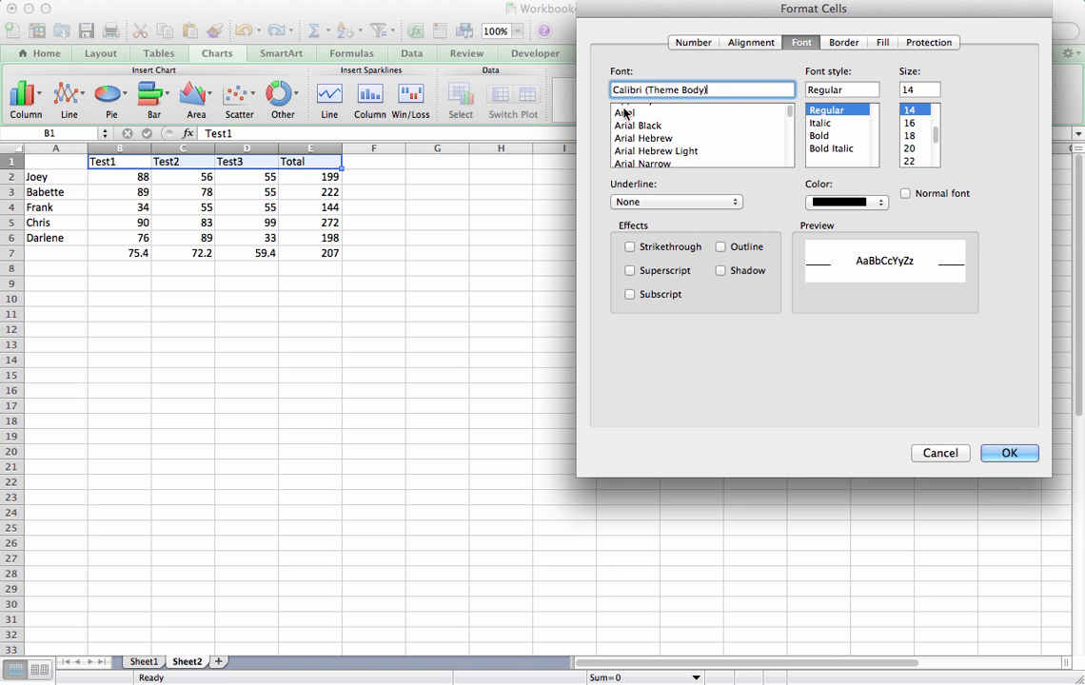
pyautogui.click(626, 113)
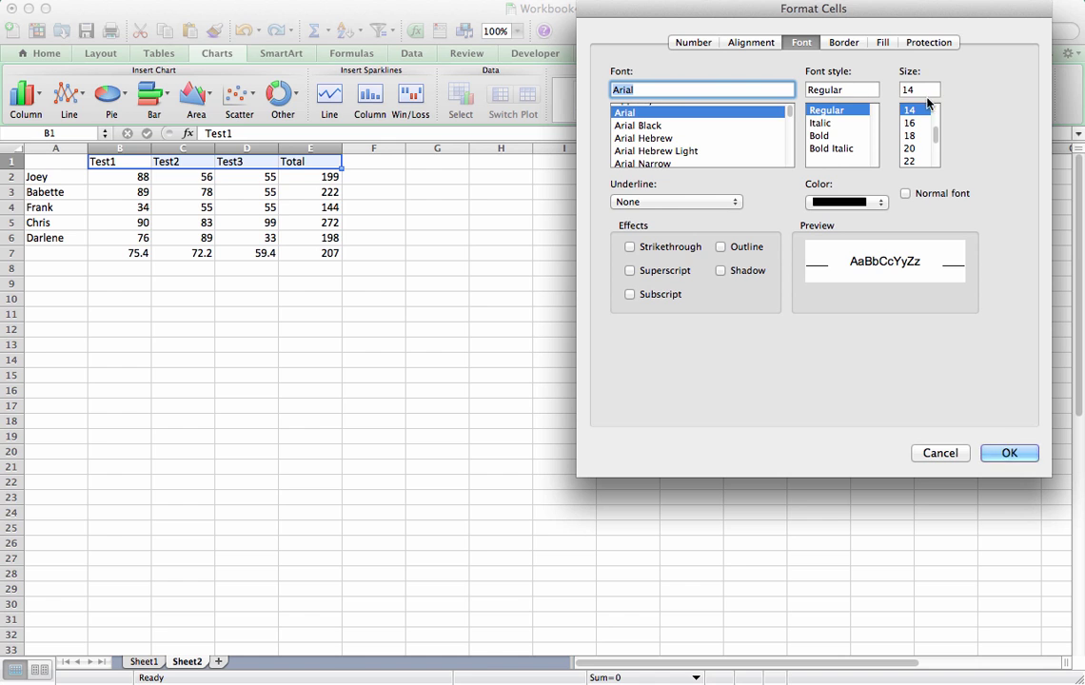
pyautogui.click(909, 124)
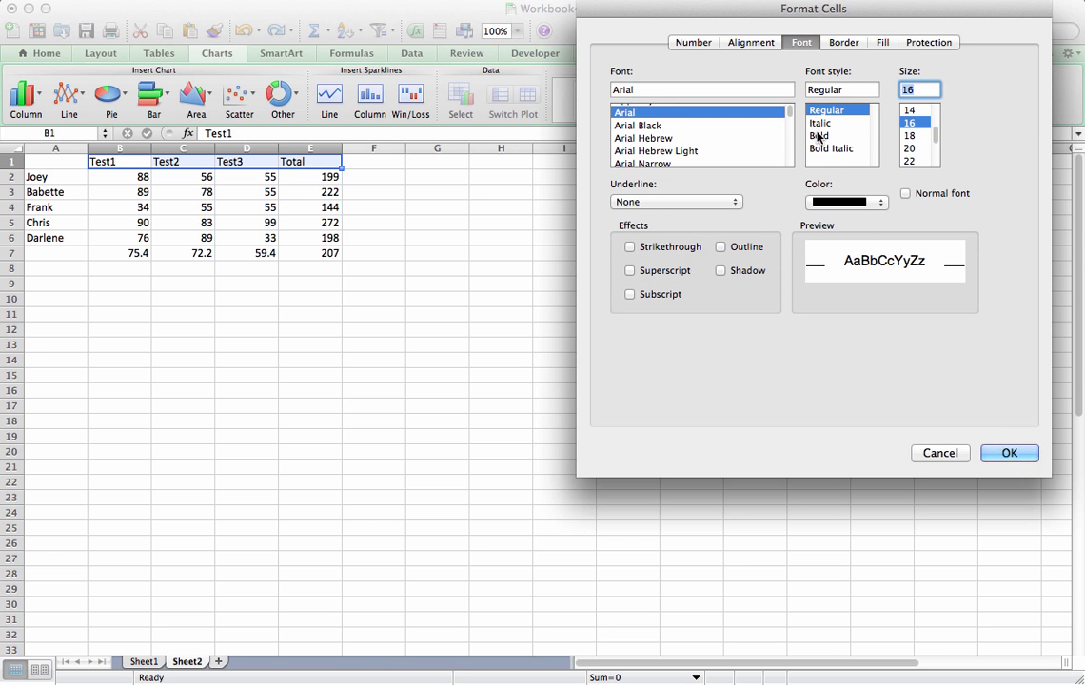
pyautogui.click(818, 135)
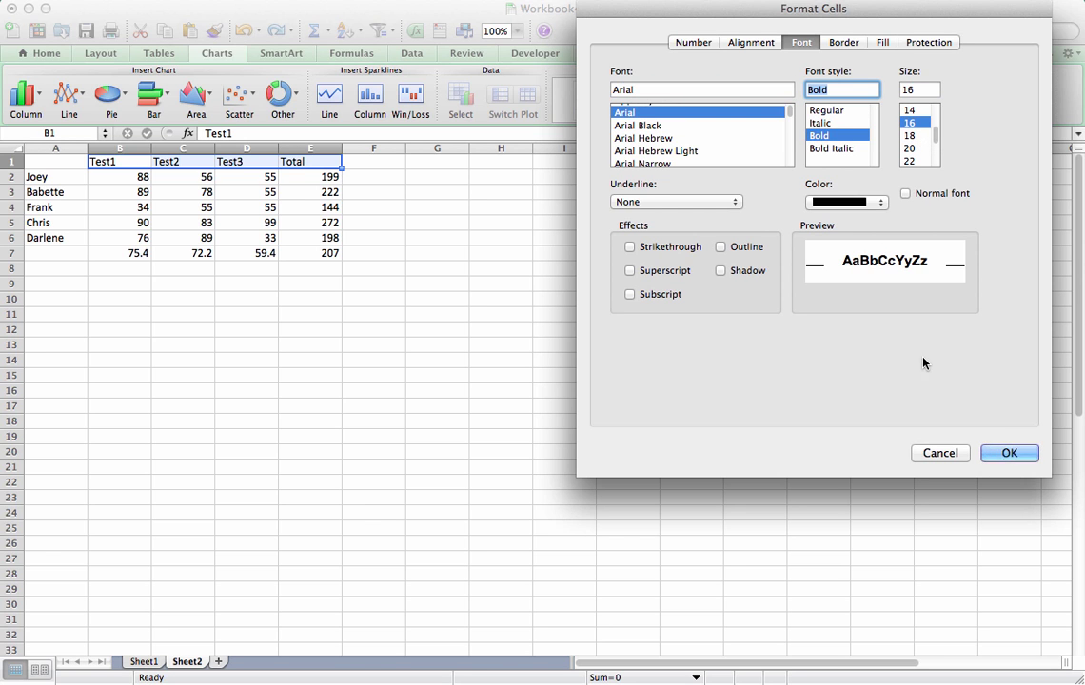
pyautogui.click(1009, 453)
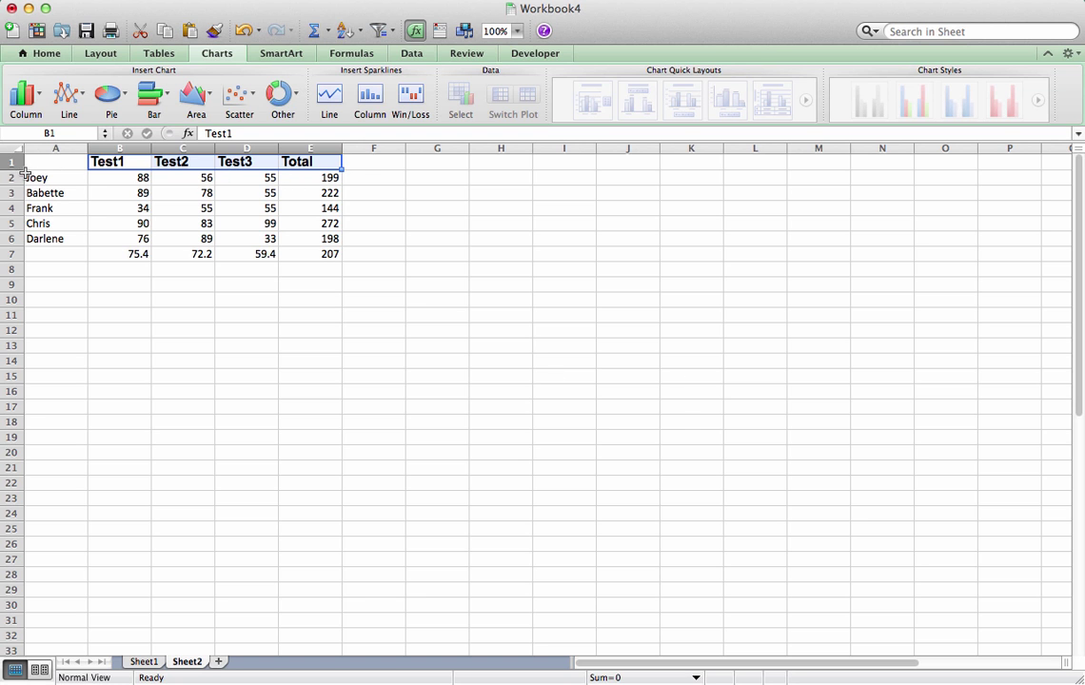
# Repeat the header's cell formatting on the student names in A2:A6
pyautogui.moveTo(40, 178); pyautogui.dragTo(44, 242)
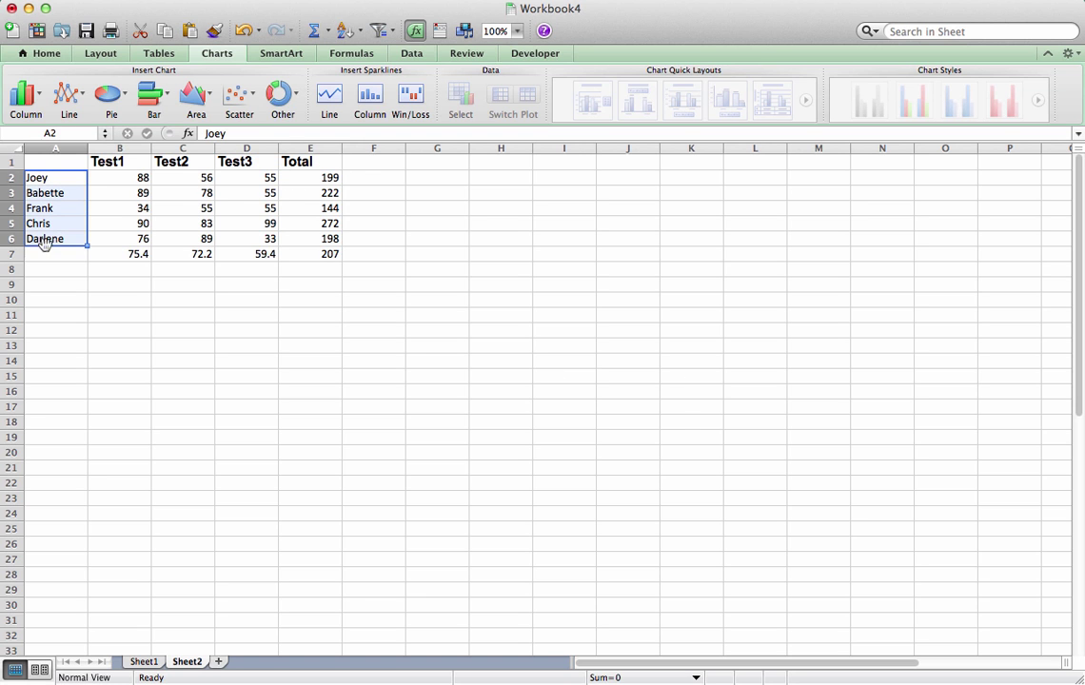
pyautogui.click(115, 2)
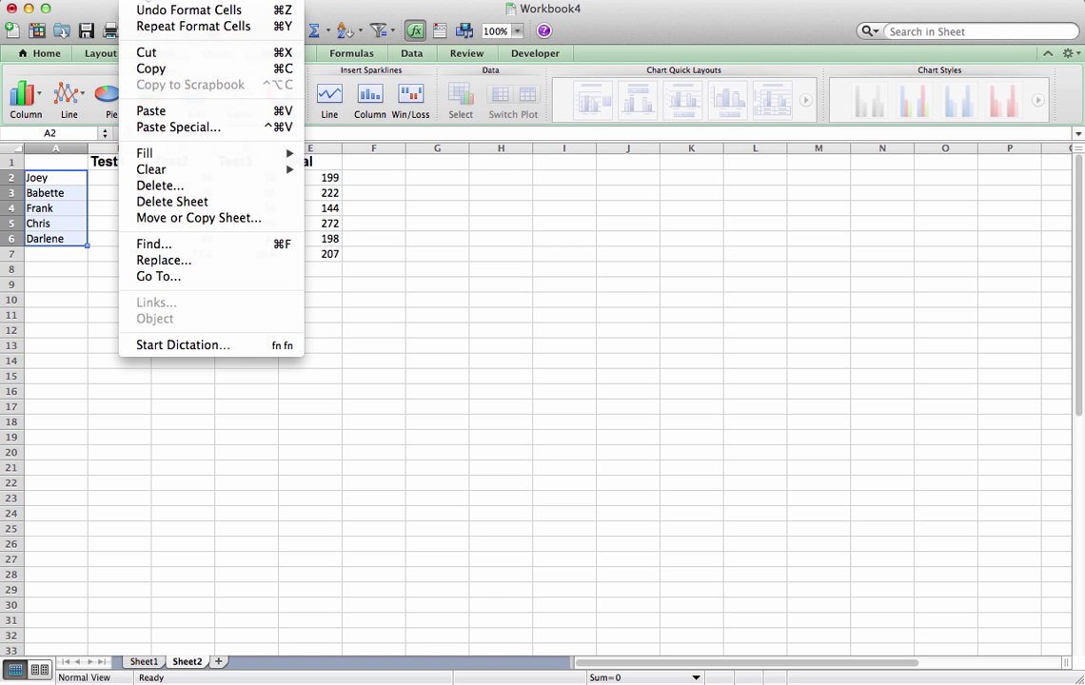
pyautogui.click(172, 29)
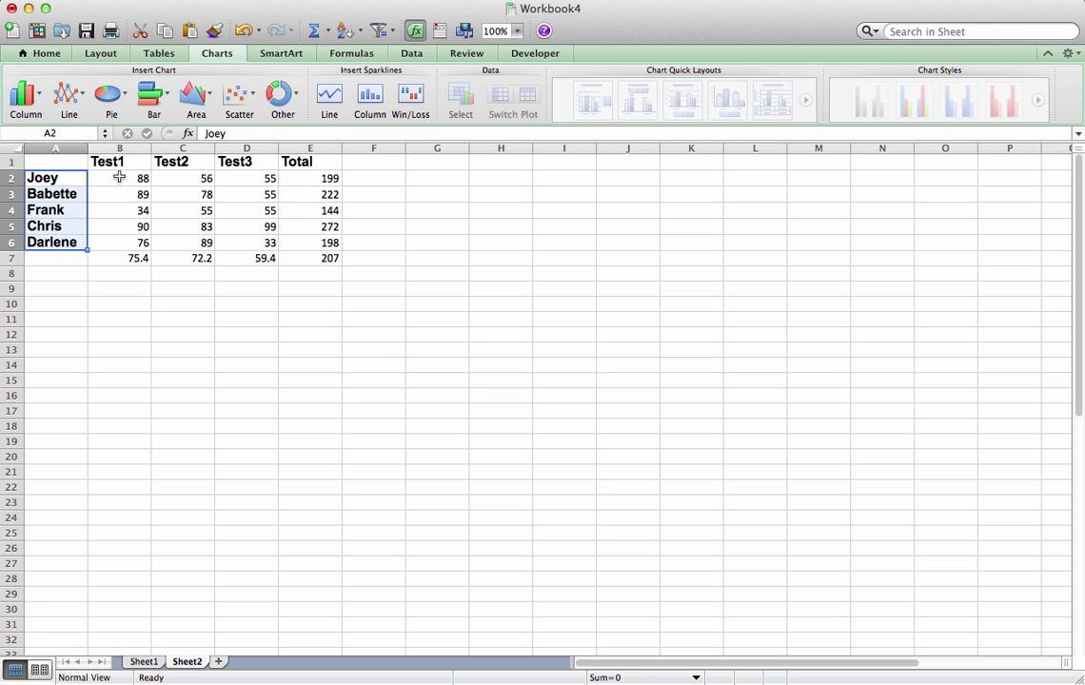
# Apply the Number format with 1 decimal place to the scores, totals and averages in B2:E7
pyautogui.moveTo(119, 178); pyautogui.dragTo(300, 257)
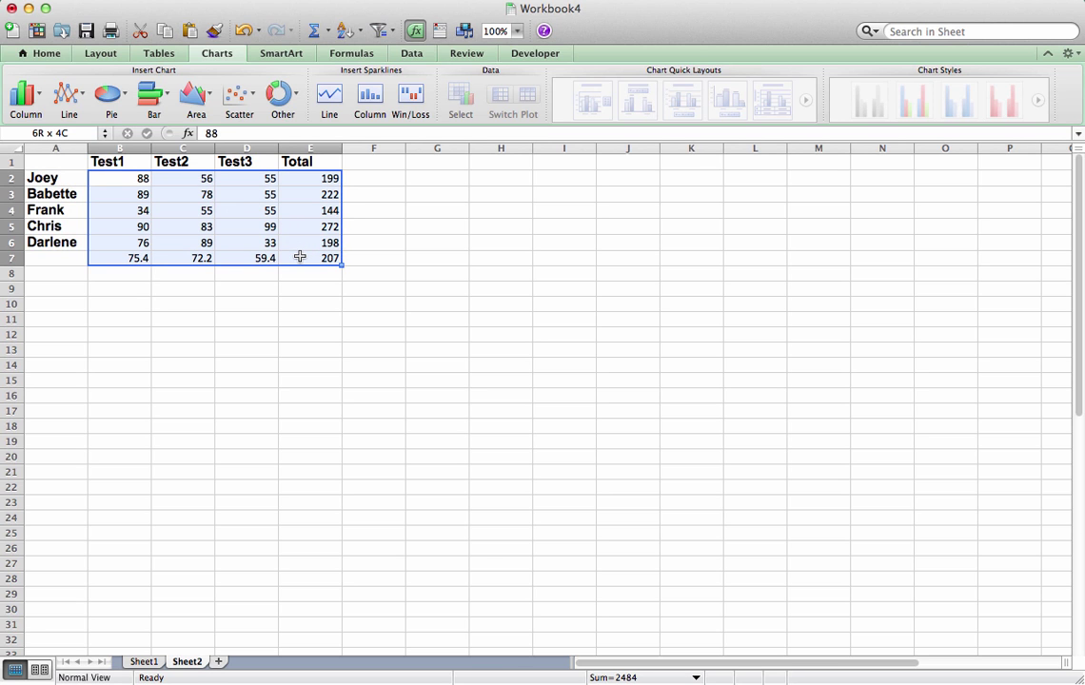
pyautogui.moveTo(300, 257); pyautogui.dragTo(299, 257)
pyautogui.click(271, 0)
pyautogui.click(283, 11)
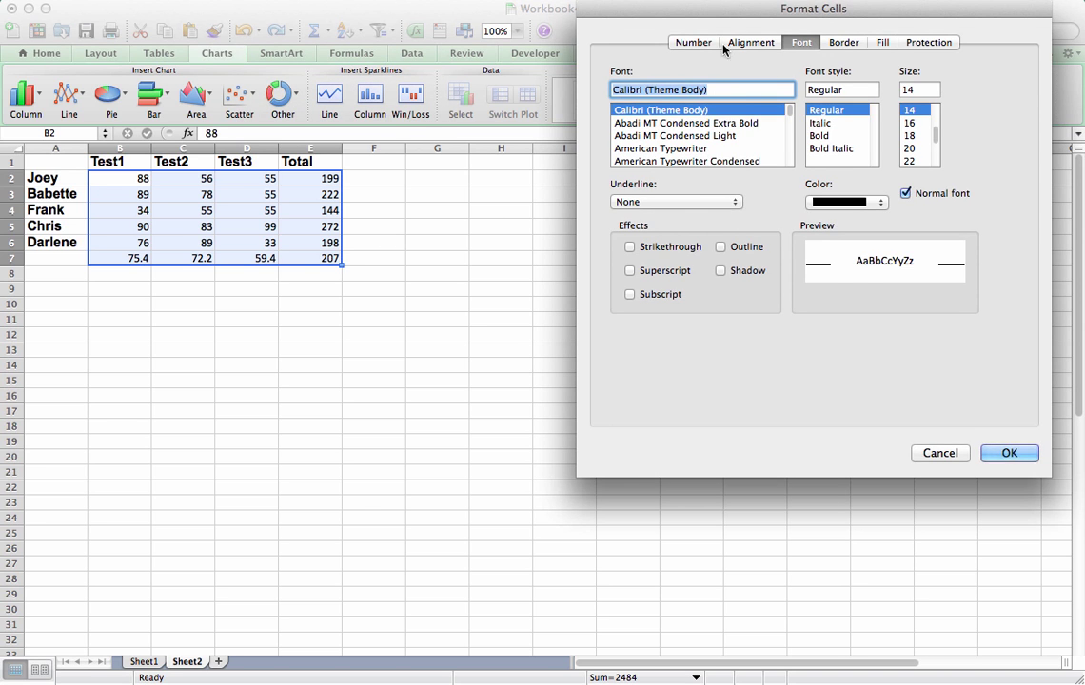
pyautogui.click(694, 43)
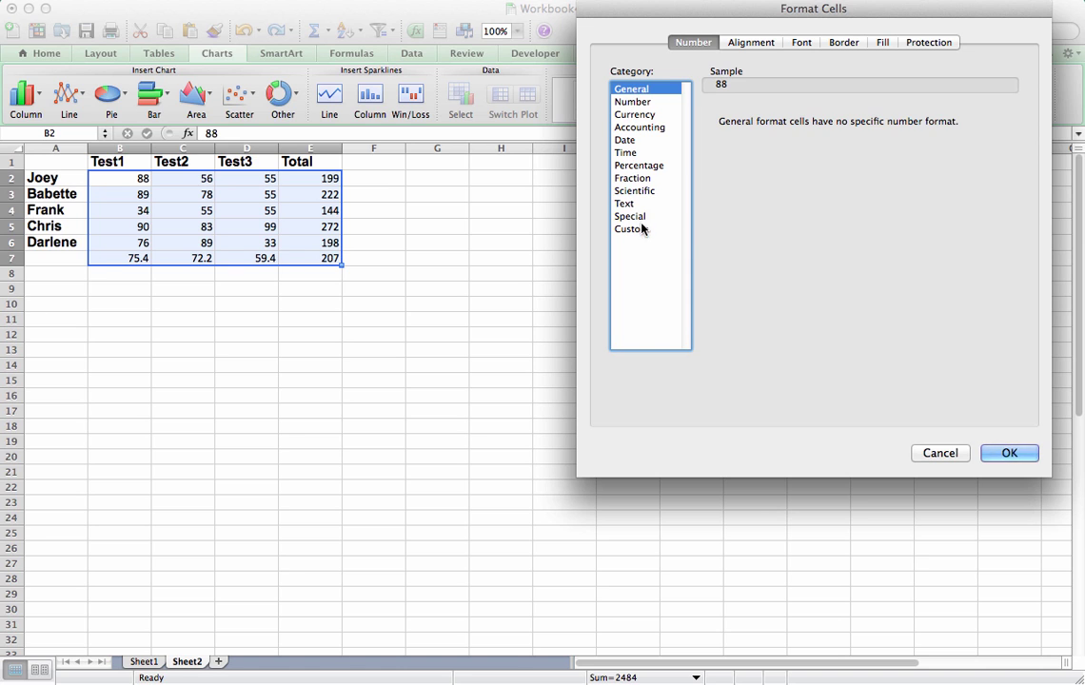
pyautogui.click(632, 102)
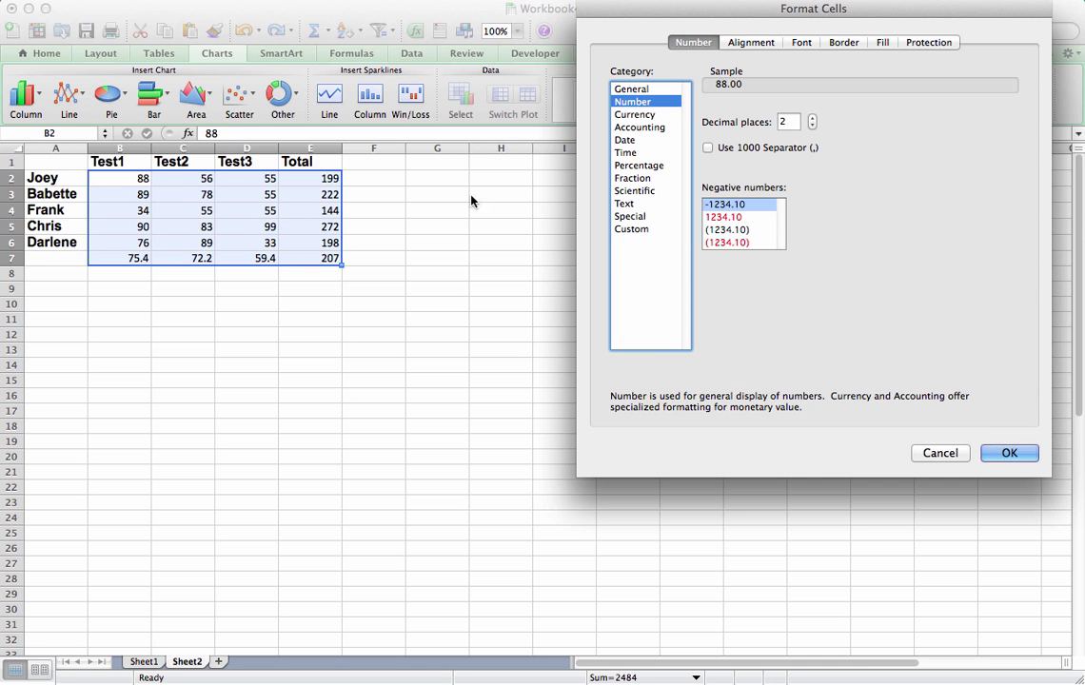
pyautogui.click(813, 126)
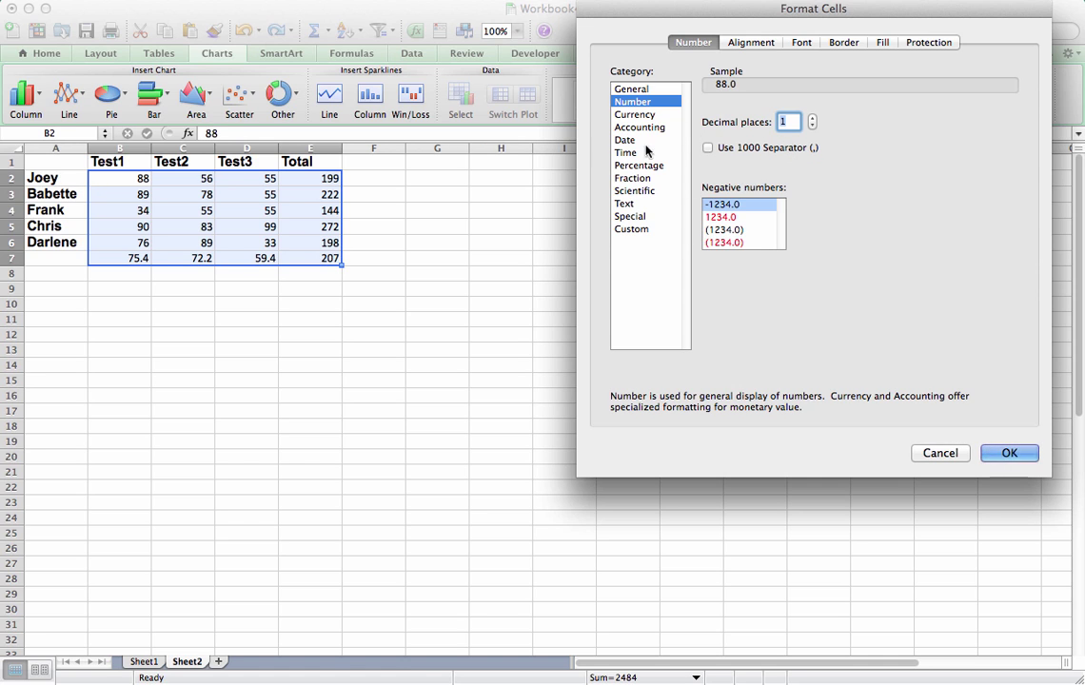
pyautogui.click(1011, 455)
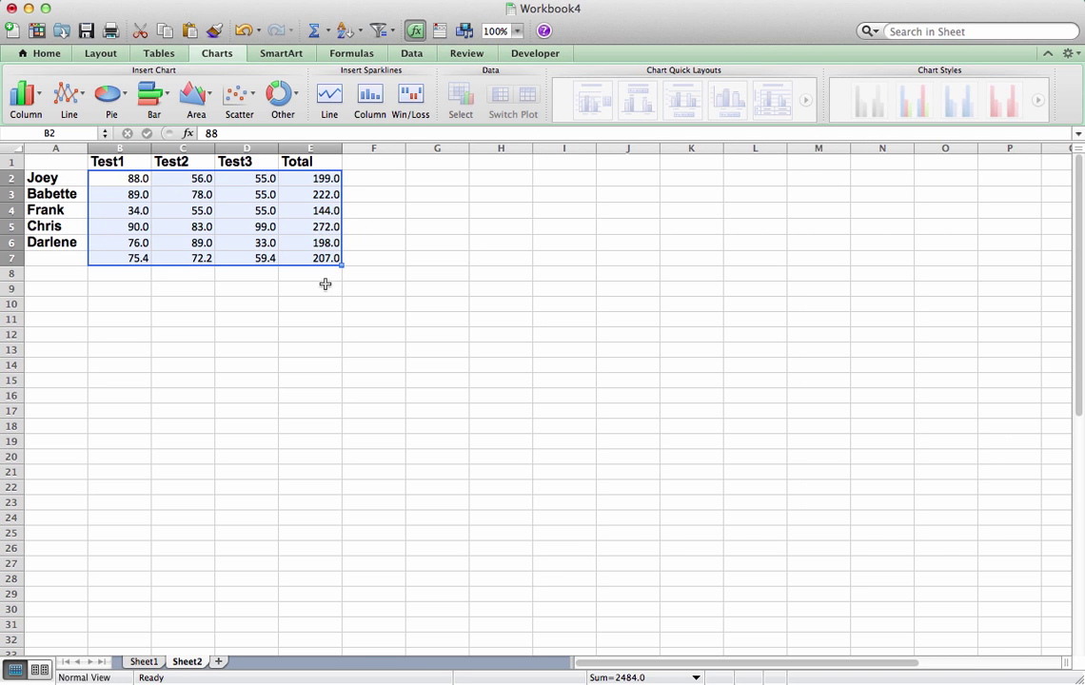
# Enter the formula =53/97 in cell B10
pyautogui.click(114, 305)
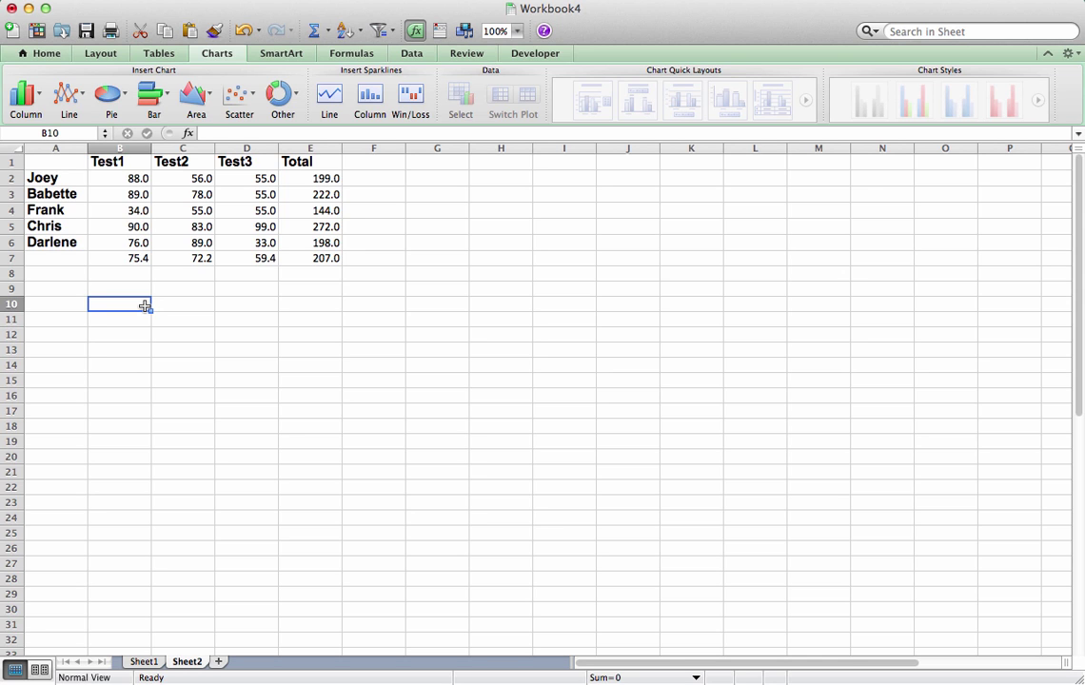
pyautogui.write('=53/')
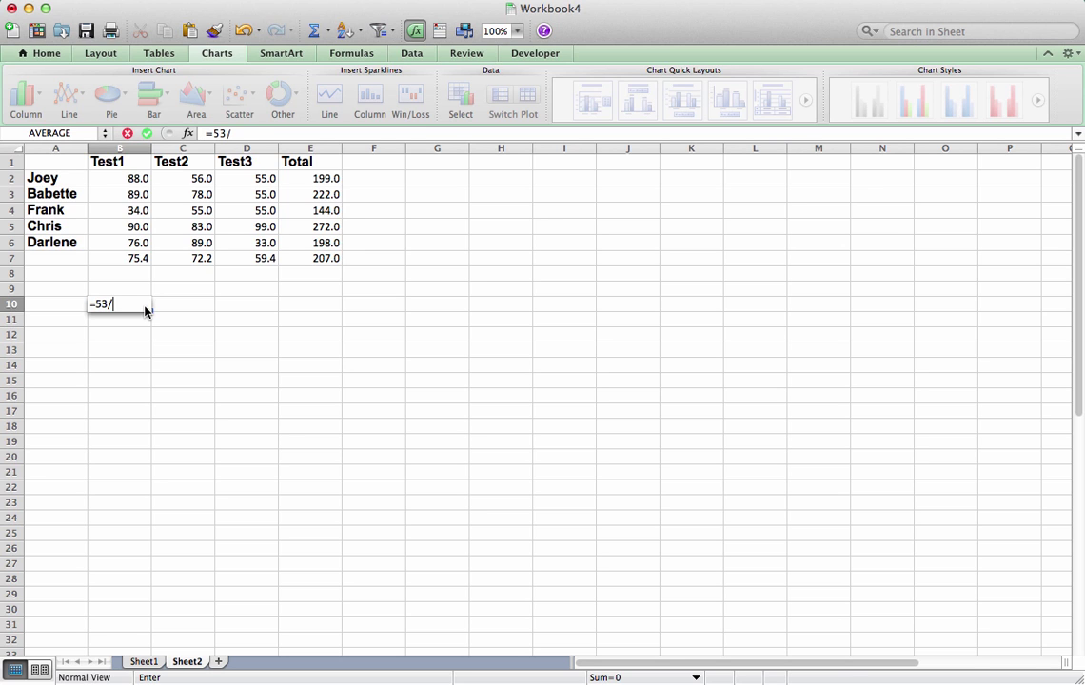
pyautogui.write('97')
pyautogui.click(172, 320)
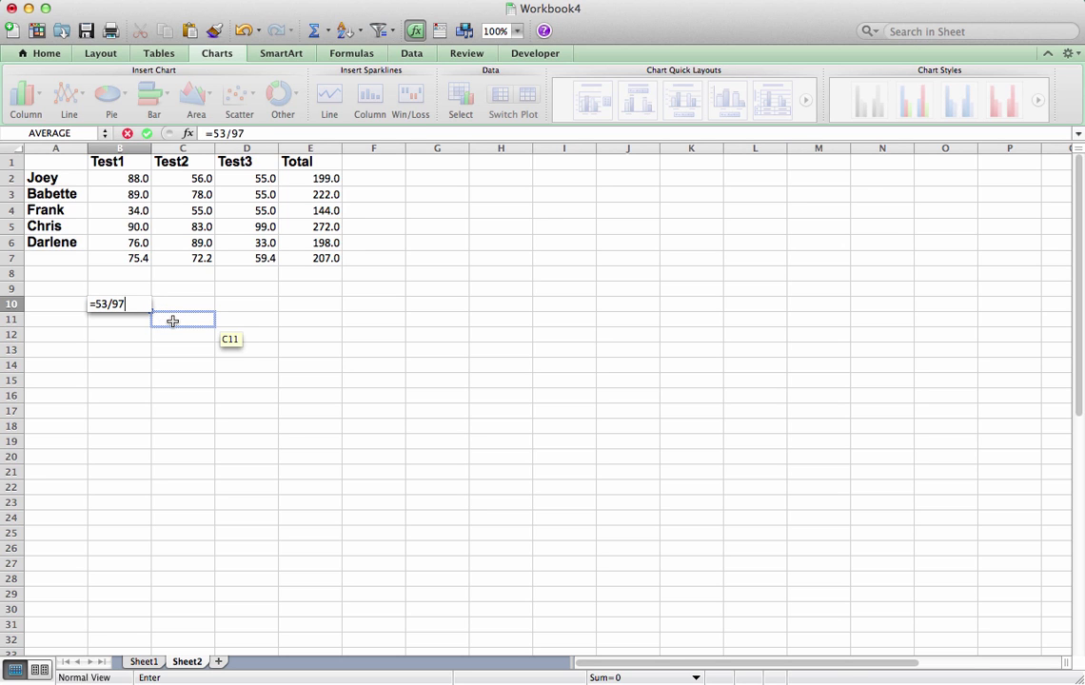
pyautogui.press('Return')
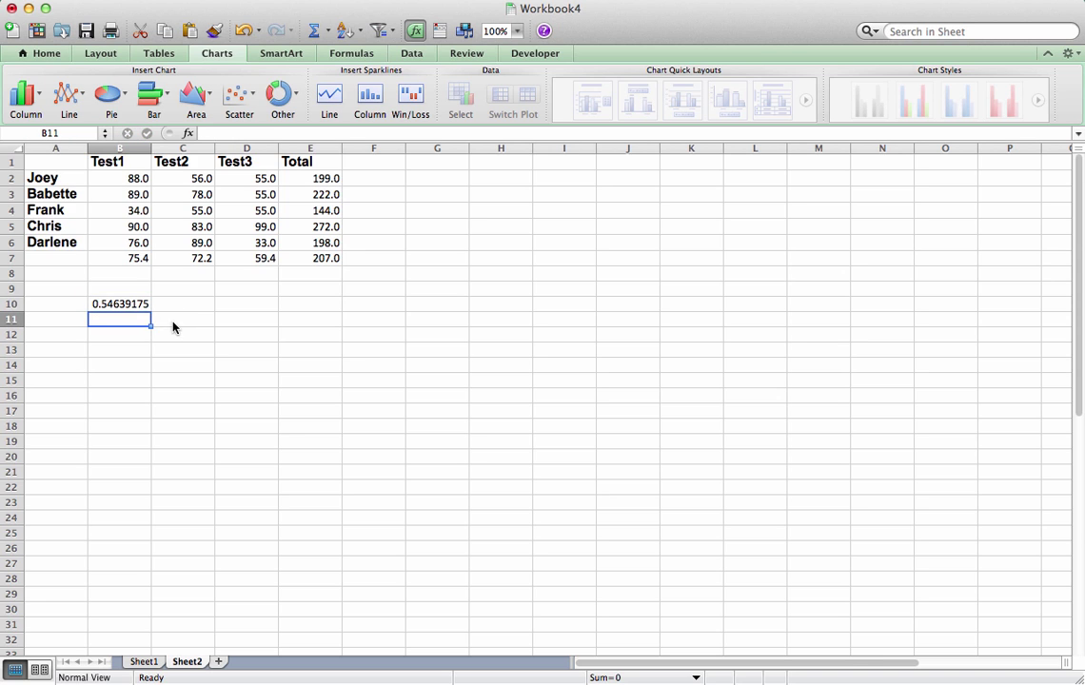
# Format cell B10 as Percentage with 2 decimal places
pyautogui.click(119, 302)
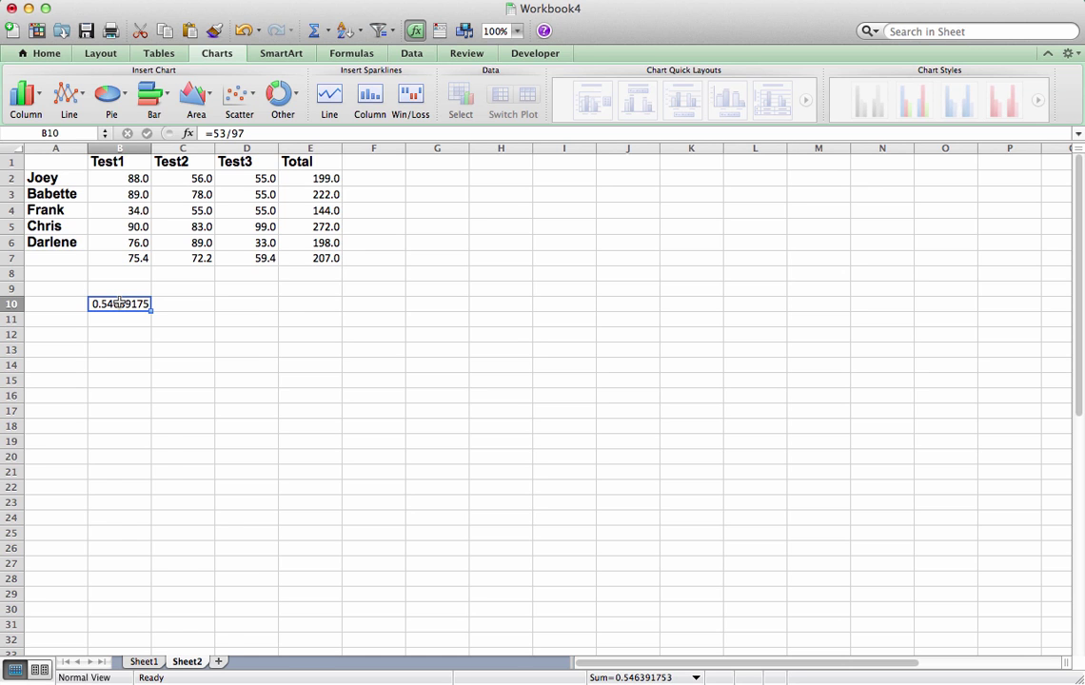
pyautogui.rightClick(120, 302)
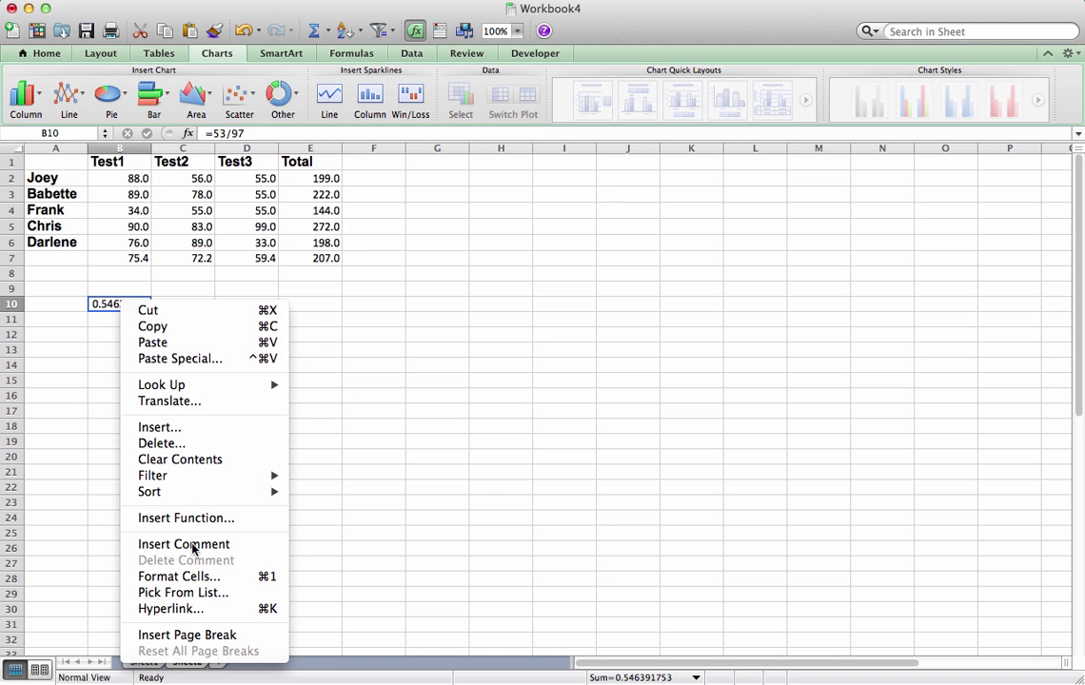
pyautogui.click(189, 578)
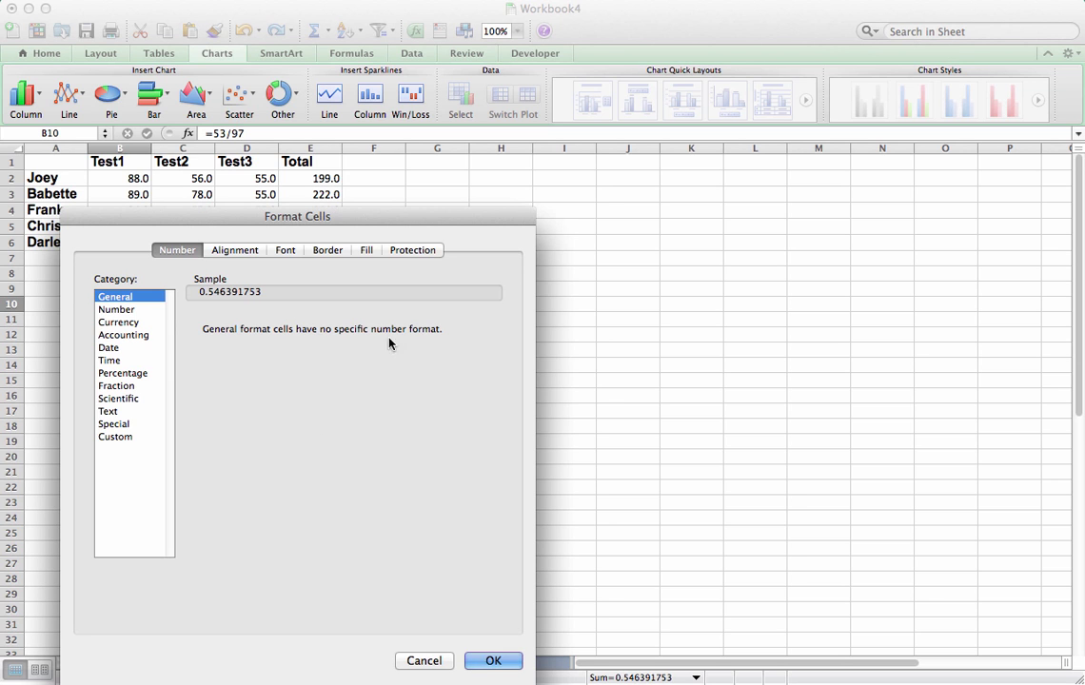
pyautogui.moveTo(278, 211); pyautogui.dragTo(612, 5)
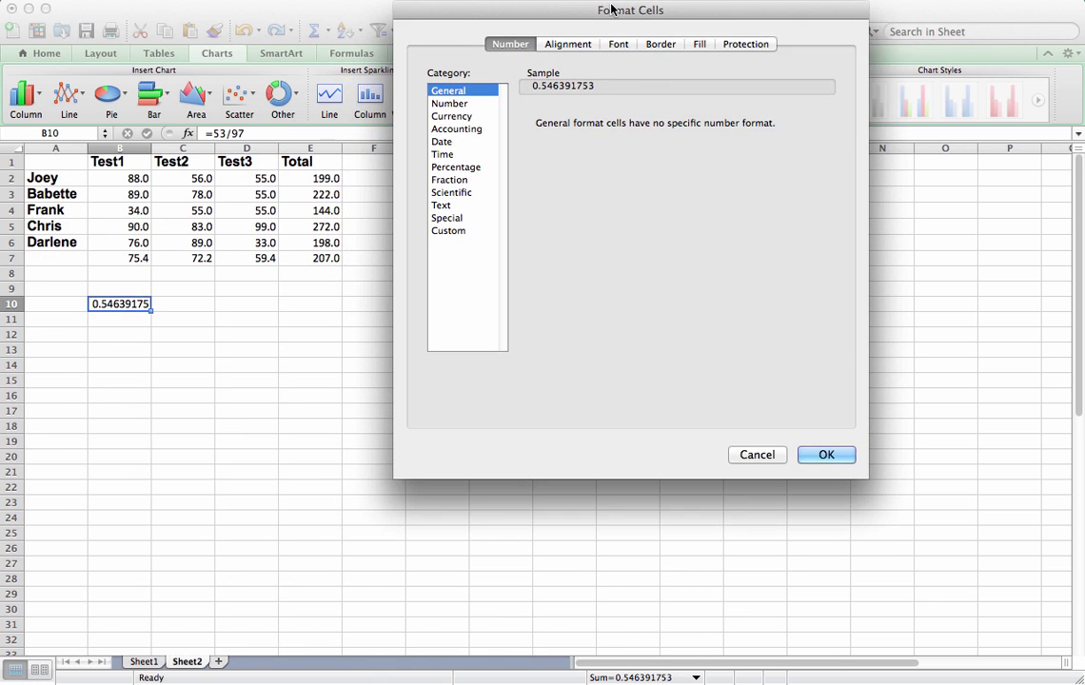
pyautogui.click(457, 169)
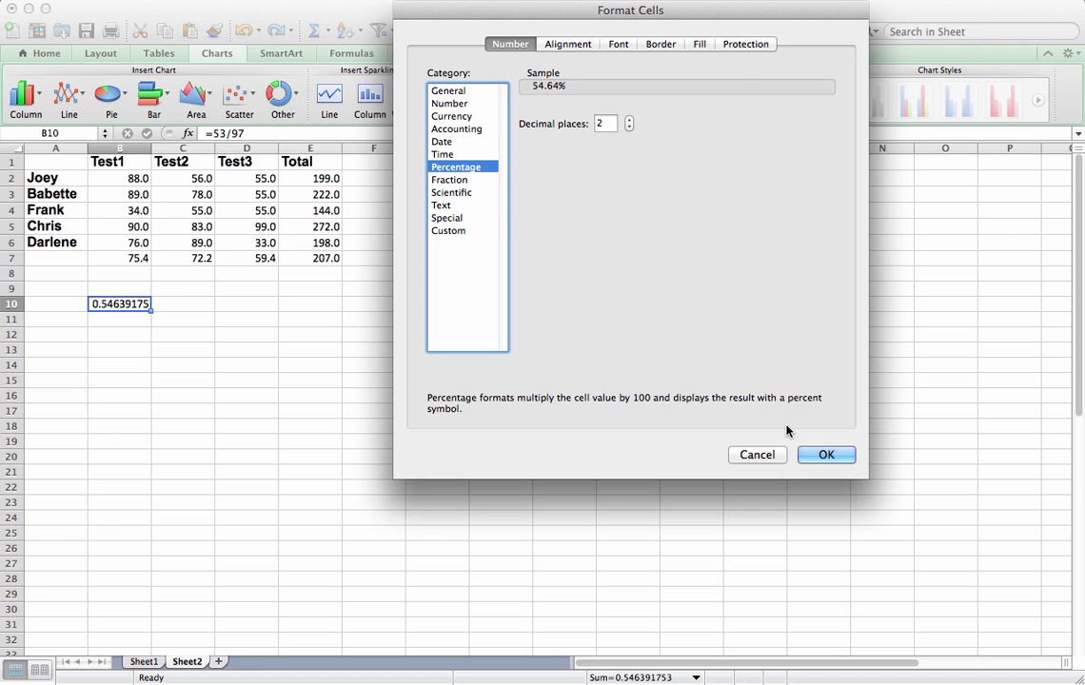
pyautogui.click(827, 455)
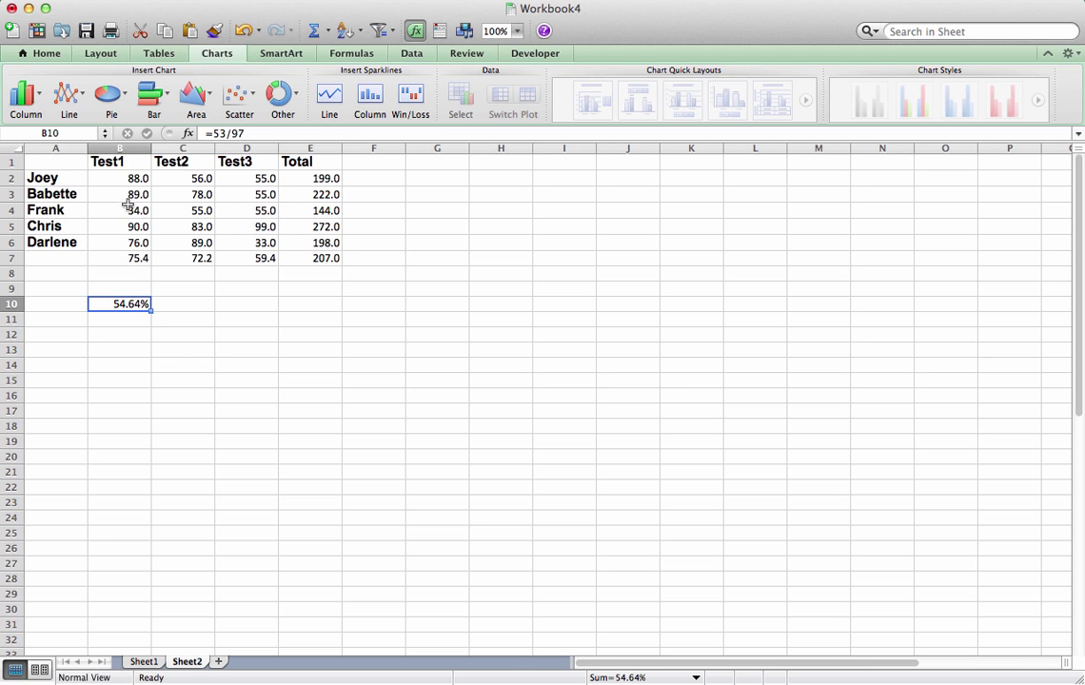
# Enter the values 10, 12 and 122 down cells B13 to B15
pyautogui.click(187, 351)
pyautogui.click(132, 350)
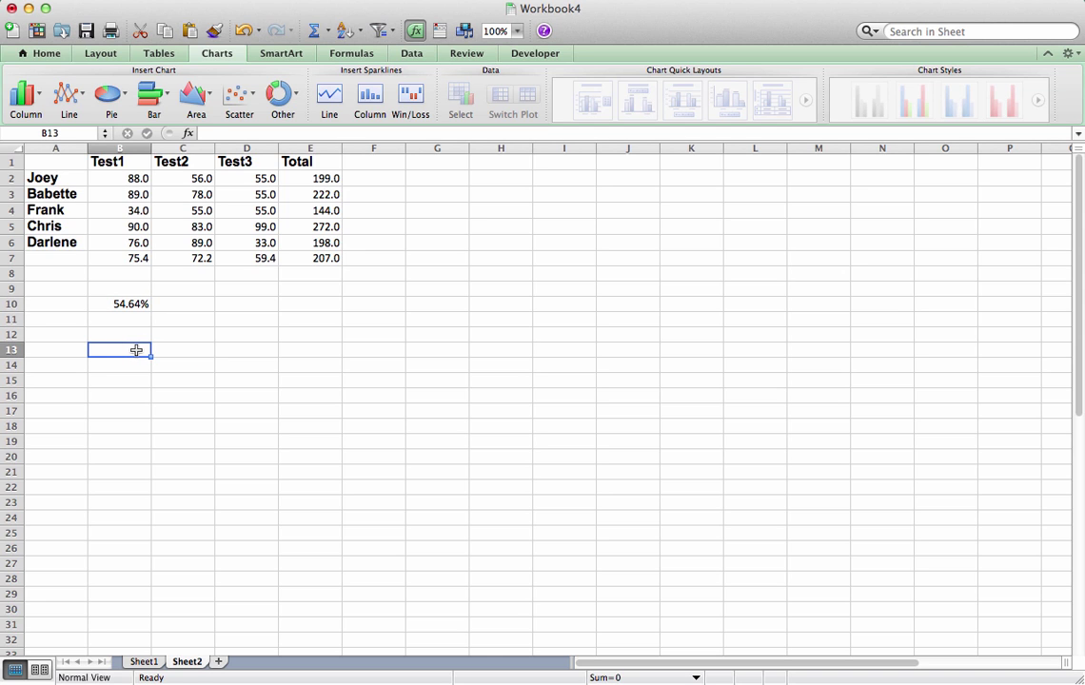
pyautogui.write('10')
pyautogui.press('Return')
pyautogui.write('12')
pyautogui.press('Return')
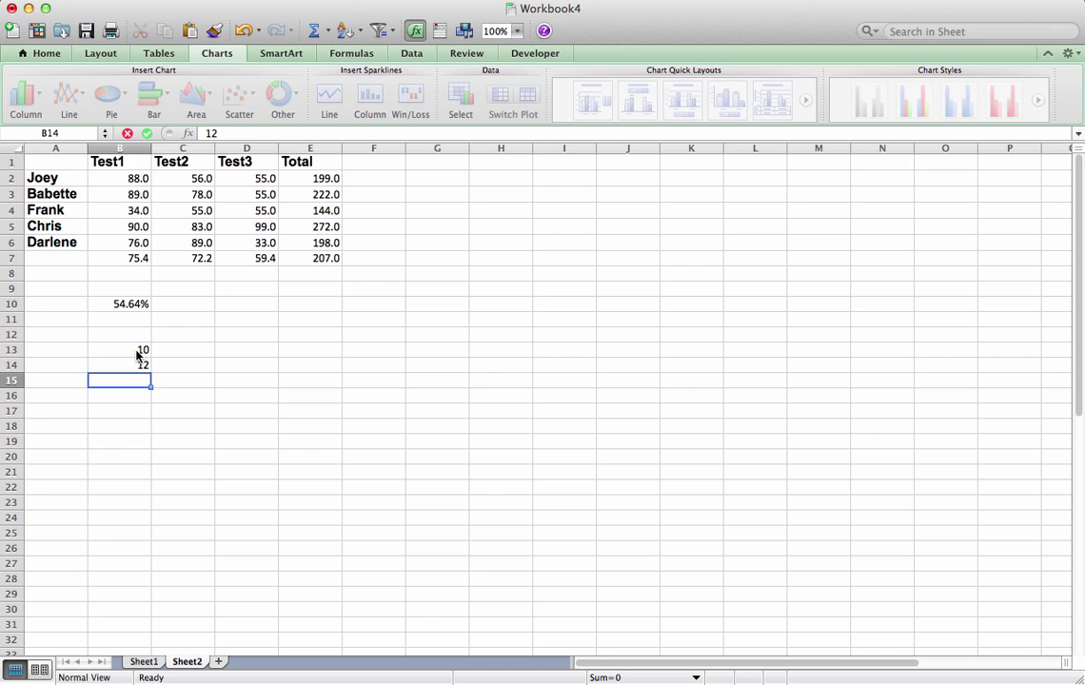
pyautogui.write('122')
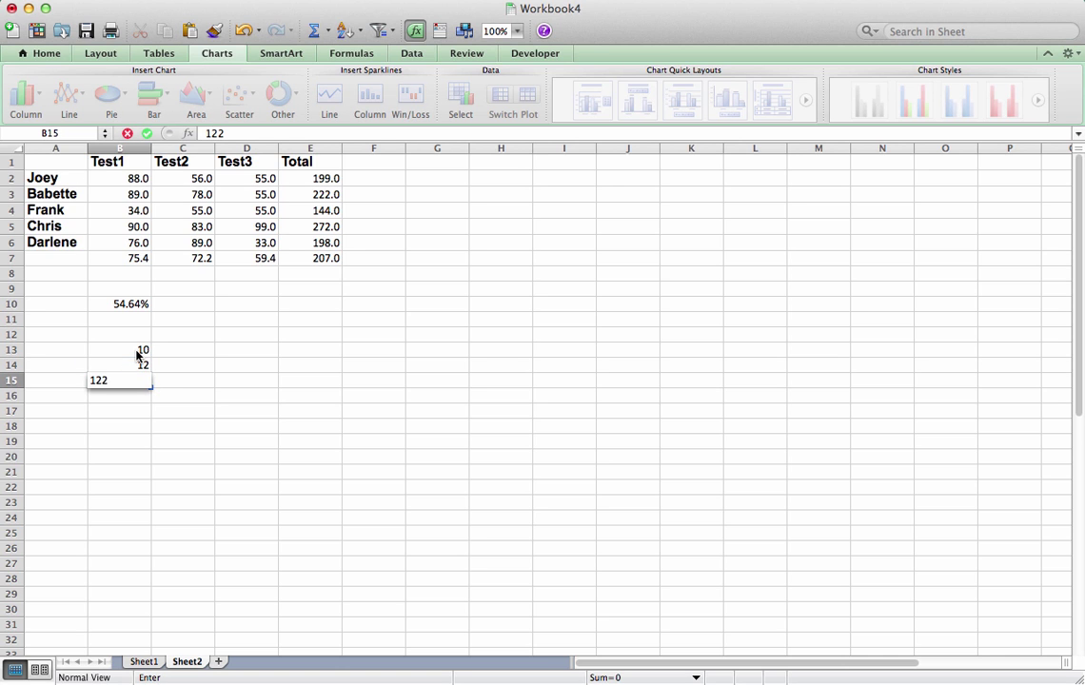
pyautogui.press('Return')
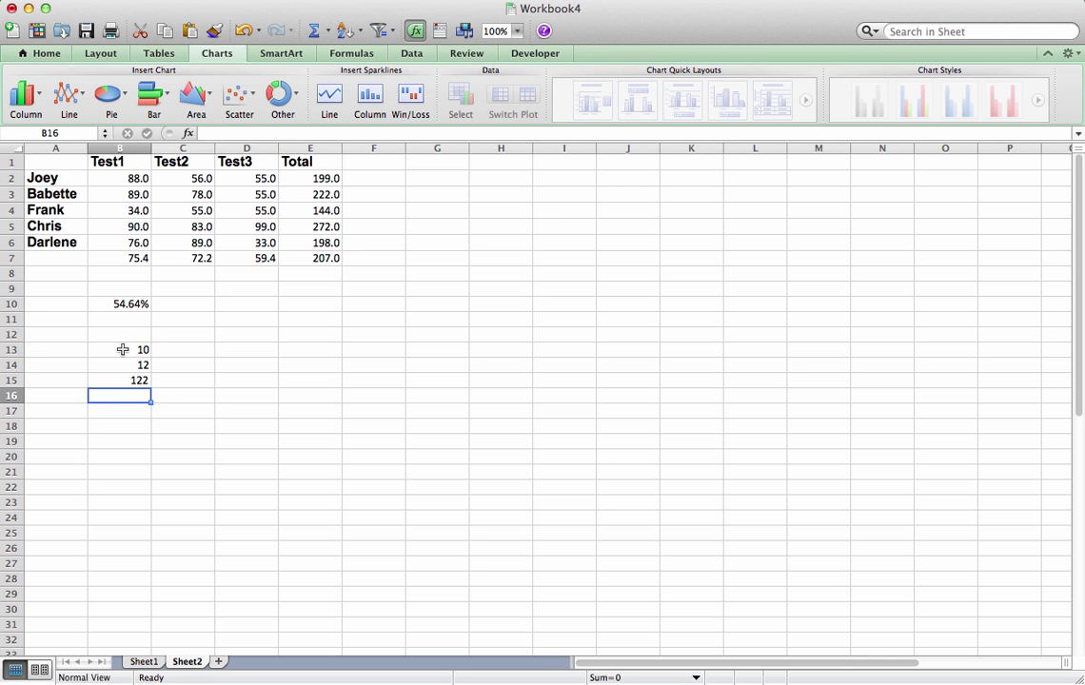
# Format cells B13:B15 as Currency with the $ symbol and 2 decimal places
pyautogui.moveTo(122, 350); pyautogui.dragTo(121, 379)
pyautogui.rightClick(124, 369)
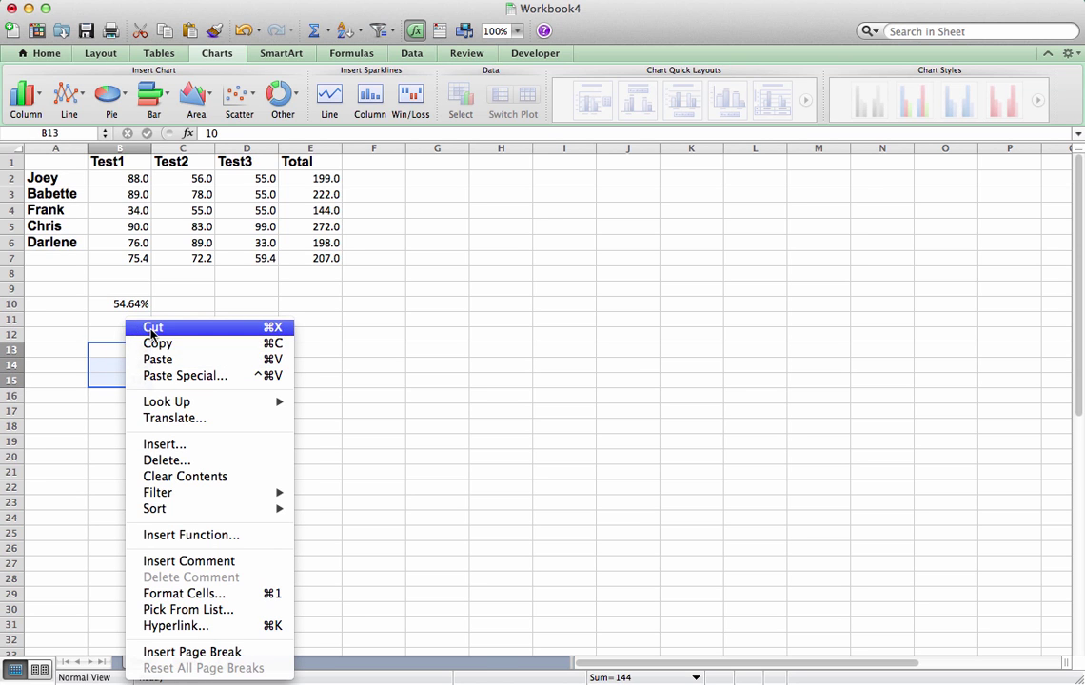
pyautogui.click(176, 593)
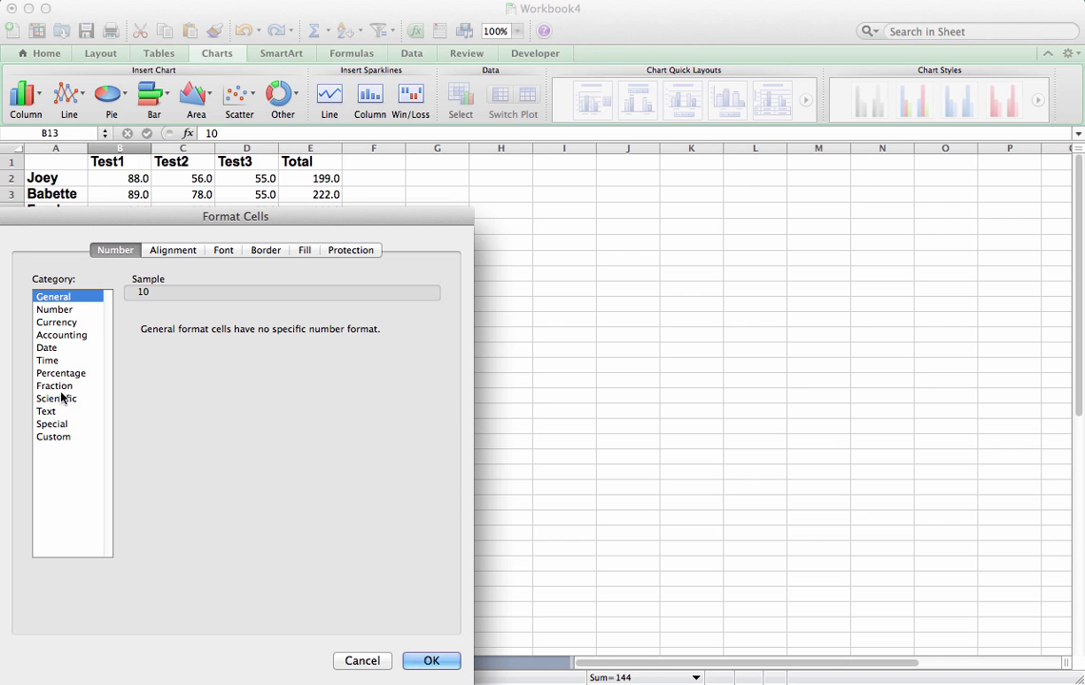
pyautogui.click(62, 322)
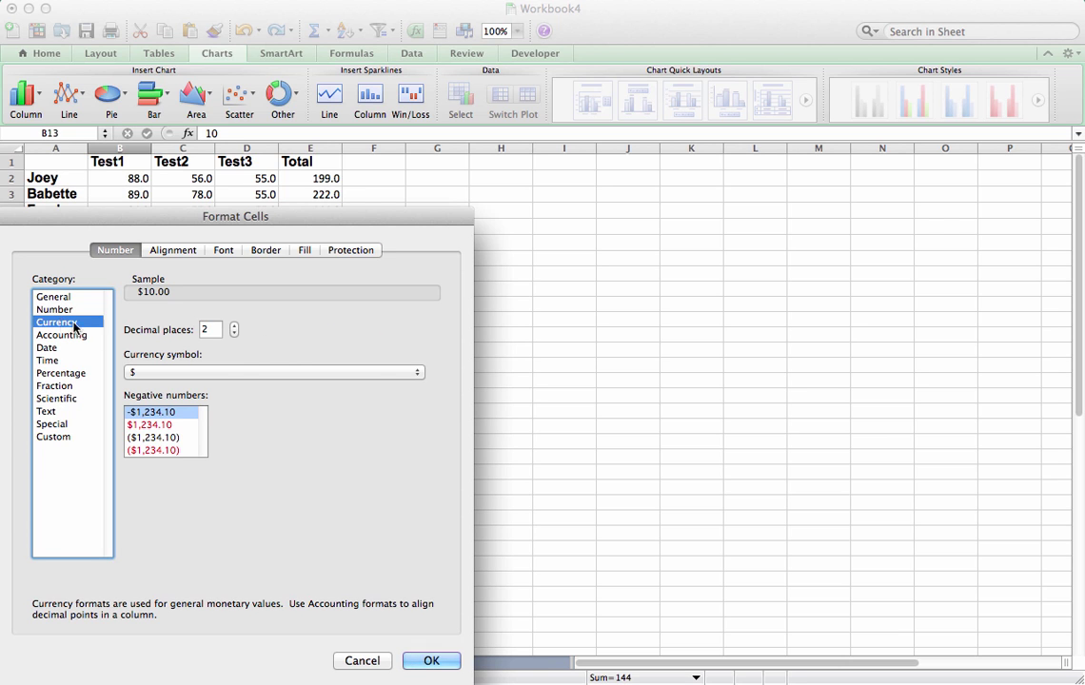
pyautogui.click(206, 329)
pyautogui.click(431, 661)
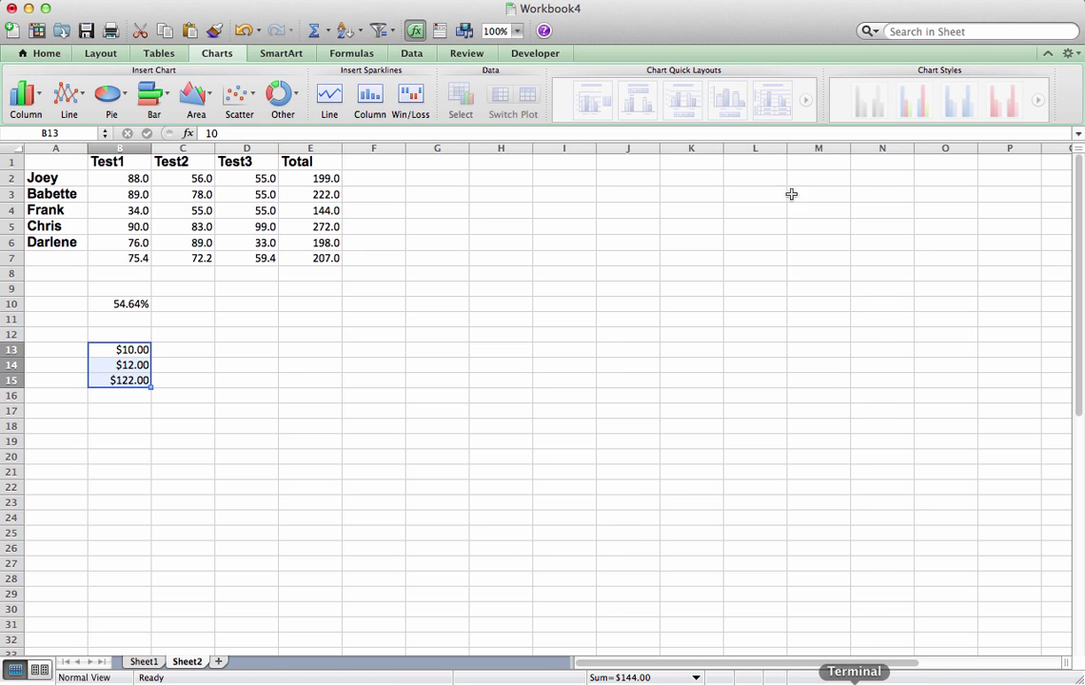
pyautogui.click(726, 4)
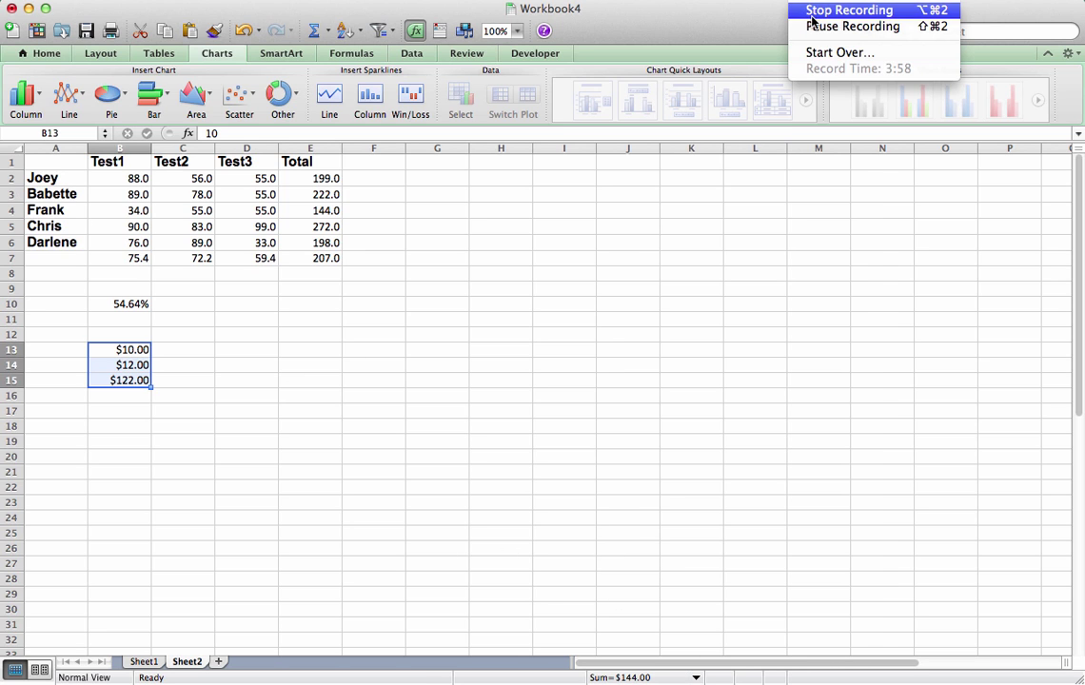